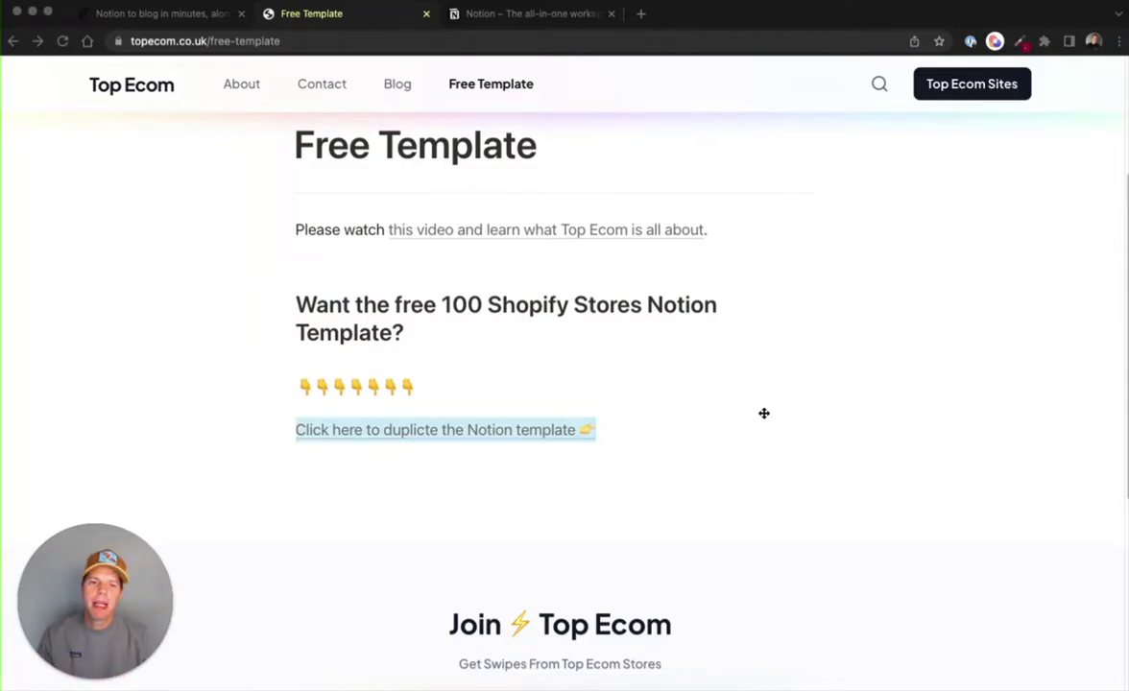
- Open the 100 Top Shopify Stores template, scroll through its store table, then go back to Free Template
click(764, 413)
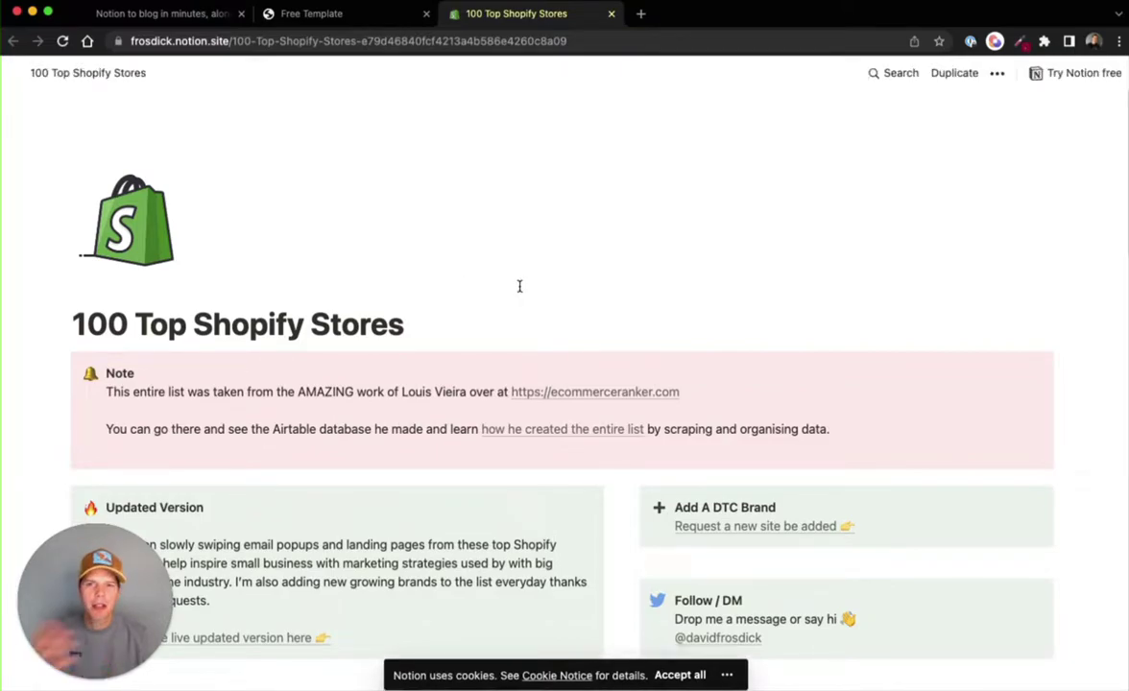
scroll(513, 326, down, 6)
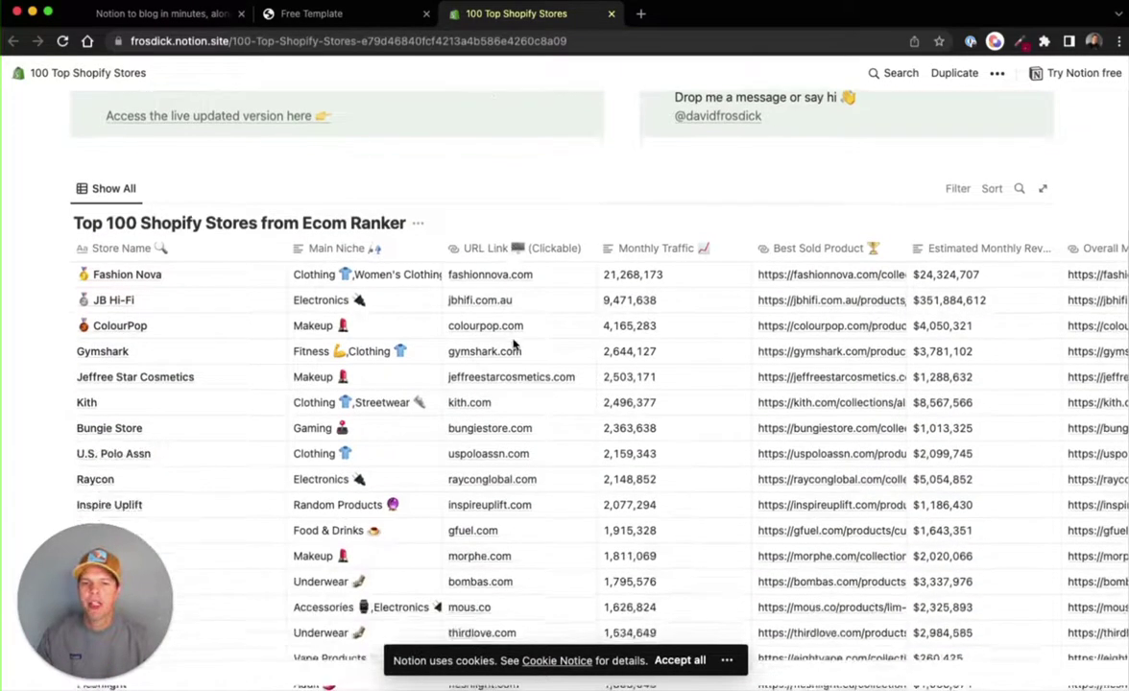
scroll(514, 344, down, 3)
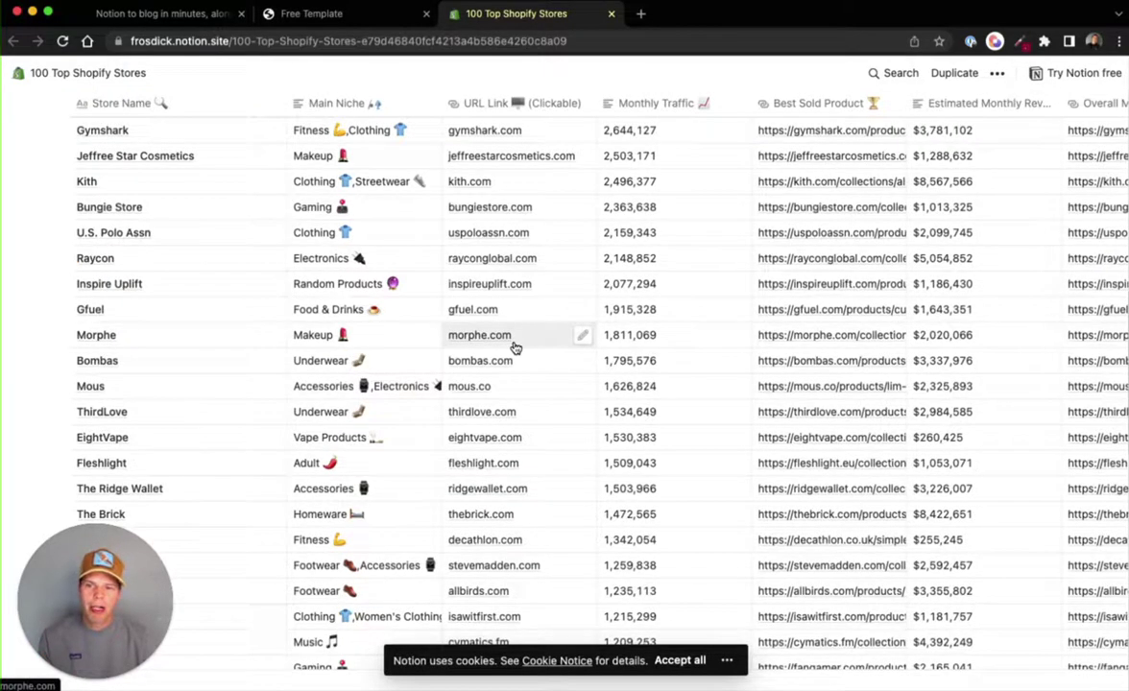
scroll(514, 347, up, 2)
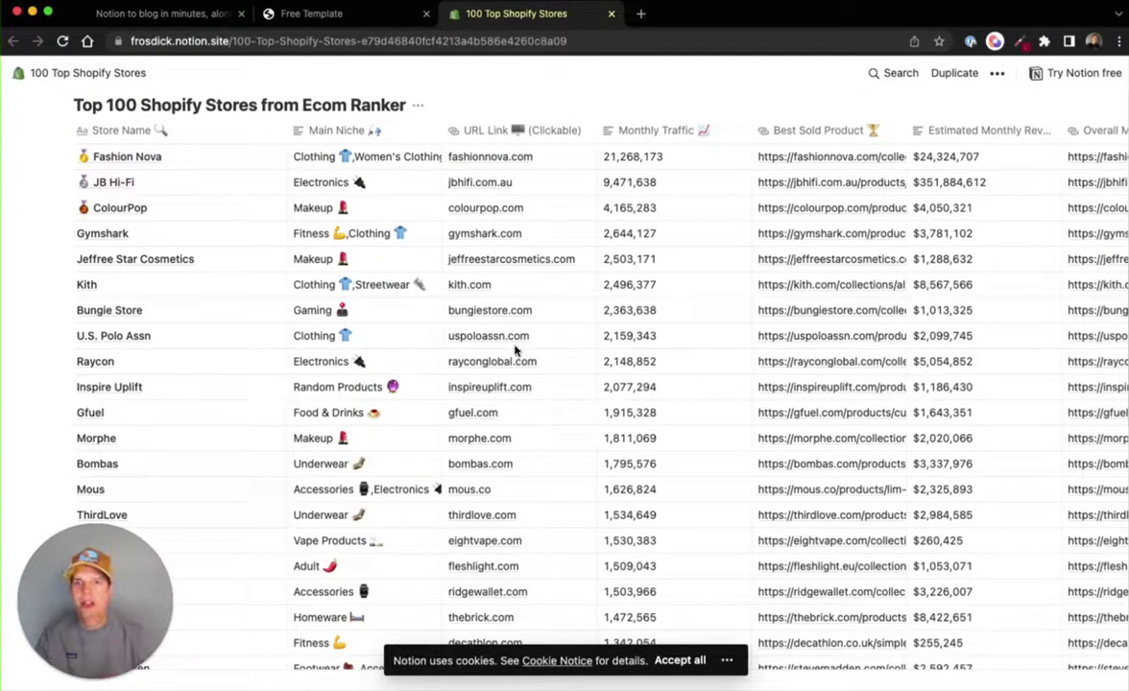
scroll(516, 353, up, 8)
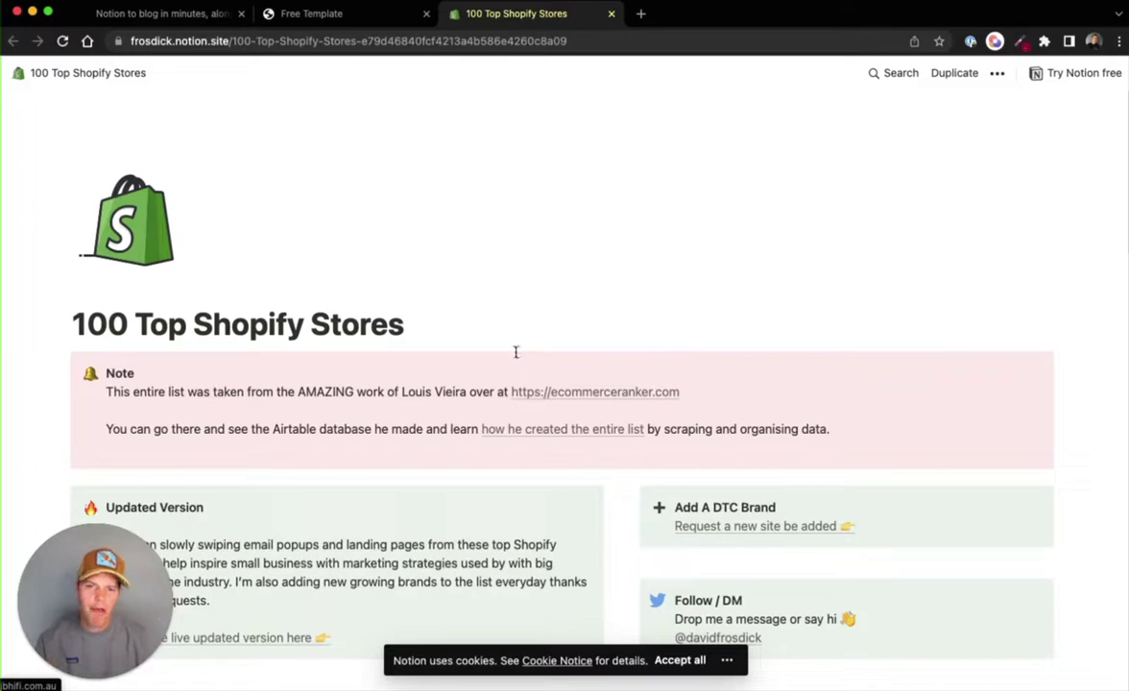
scroll(549, 342, down, 2)
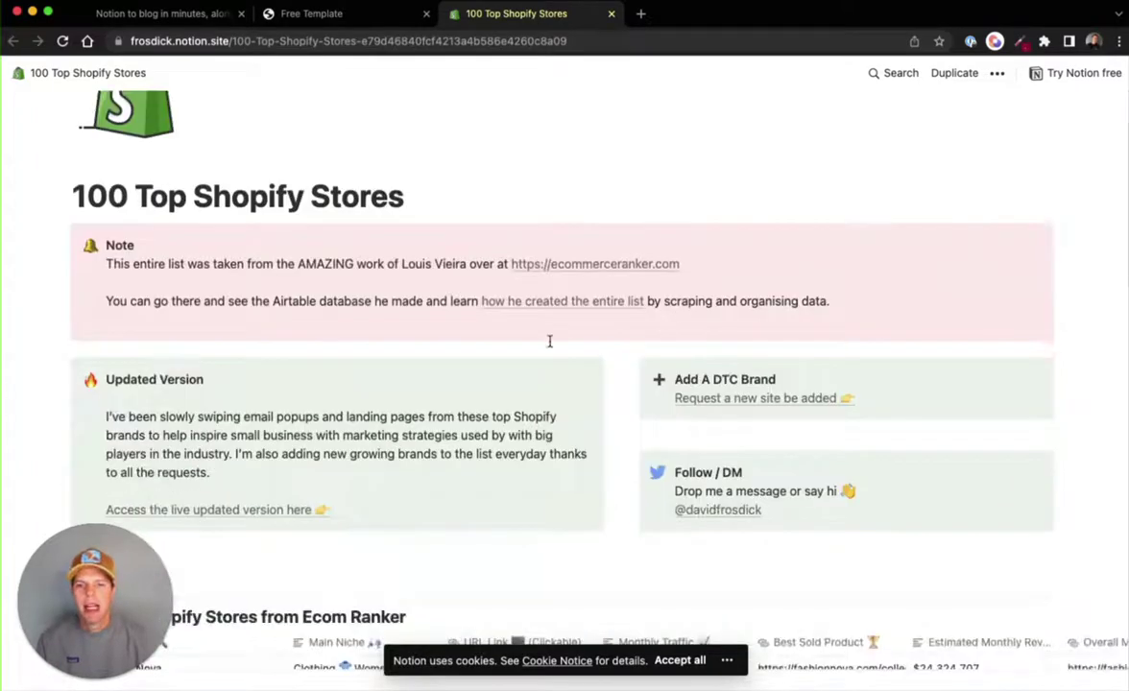
scroll(549, 342, down, 4)
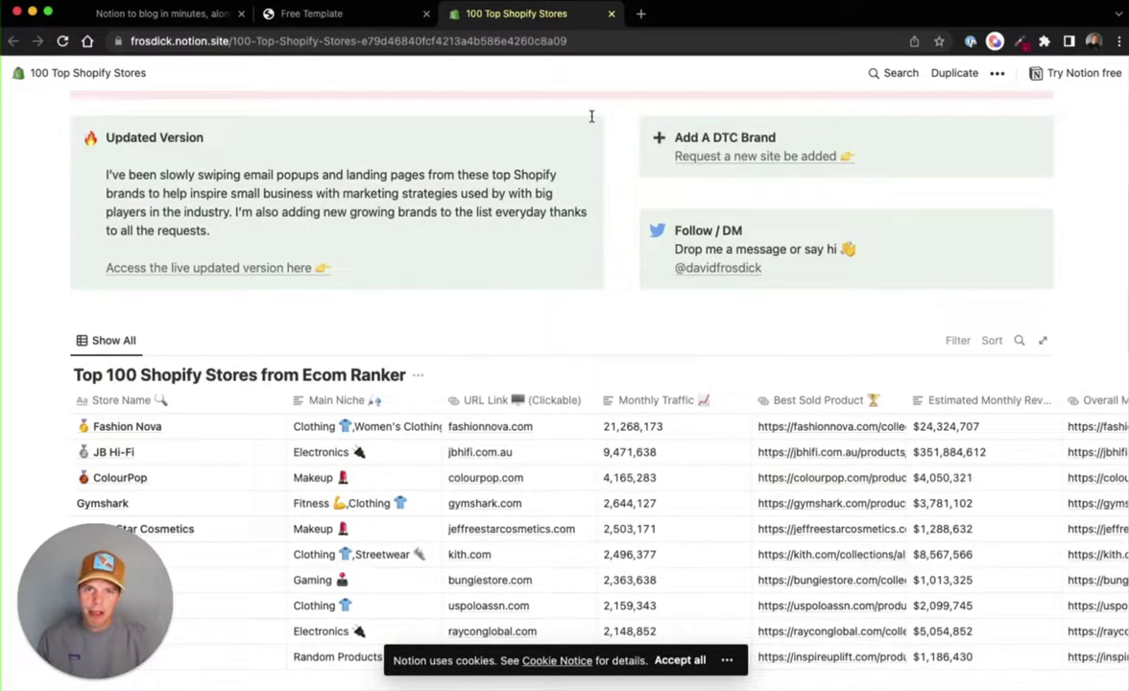
click(298, 14)
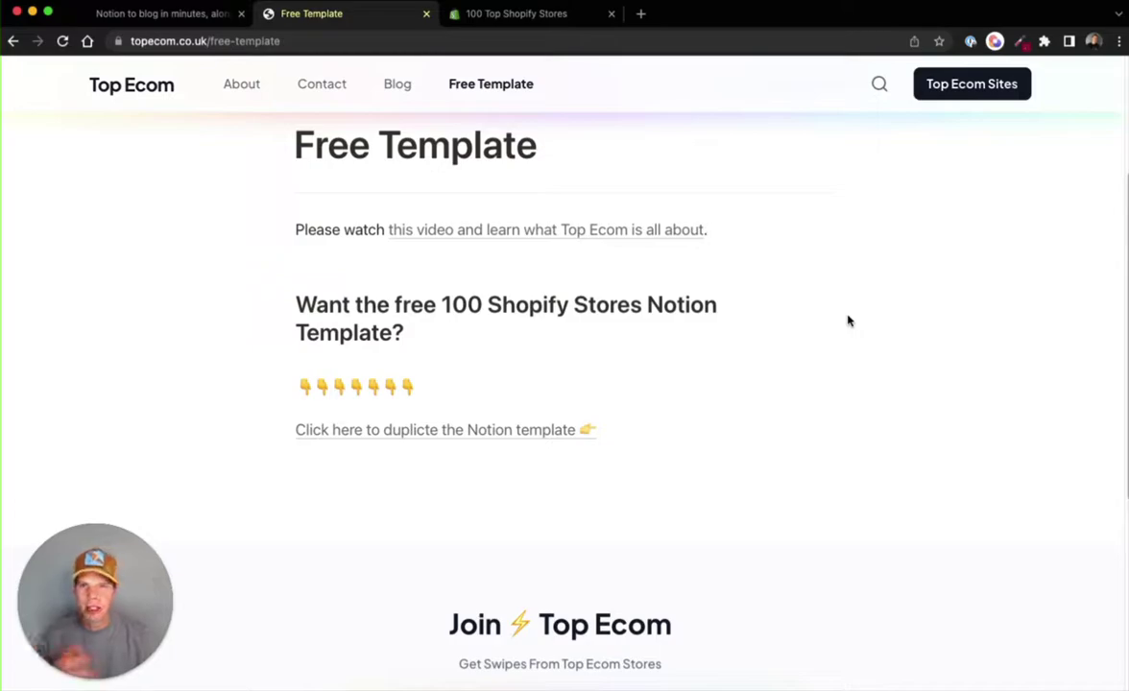
scroll(842, 284, up, 1)
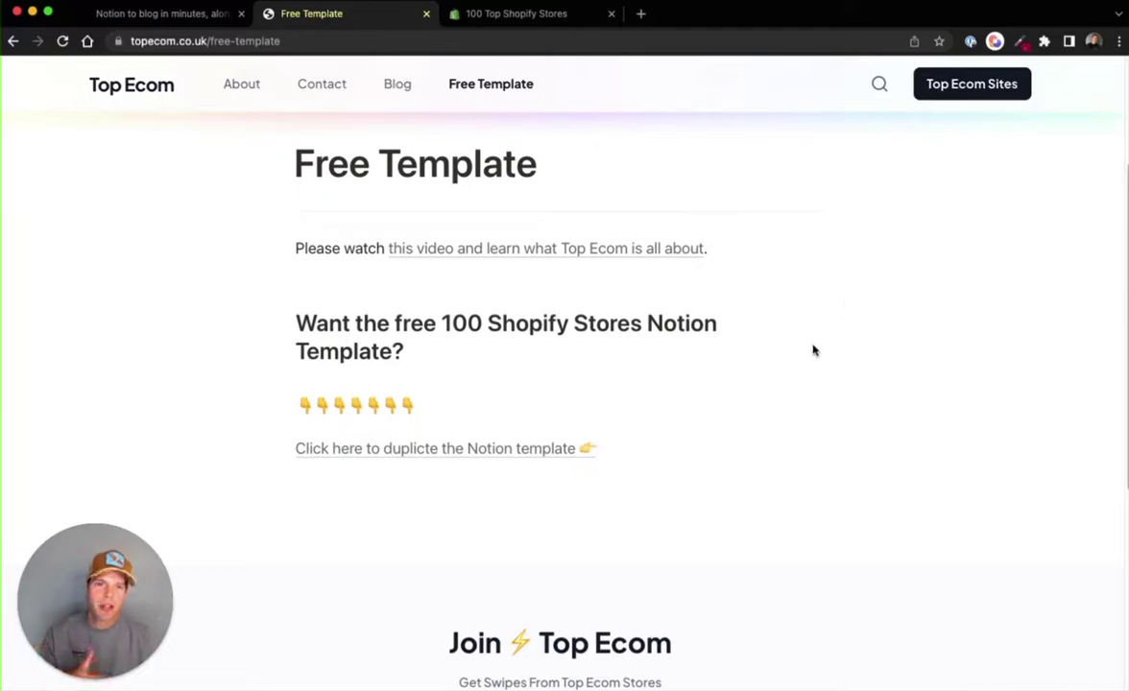
scroll(814, 351, up, 1)
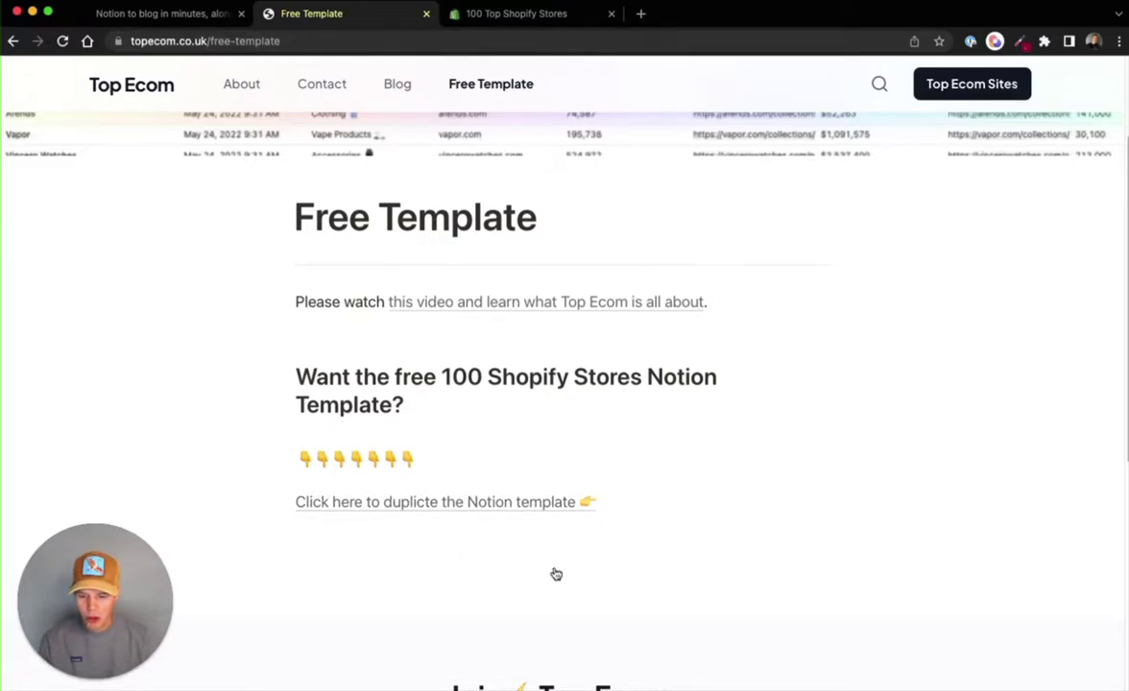
- Paste the template URL into Notion's empty line as a 'Link to page' block and select that block
key(super+Tab)
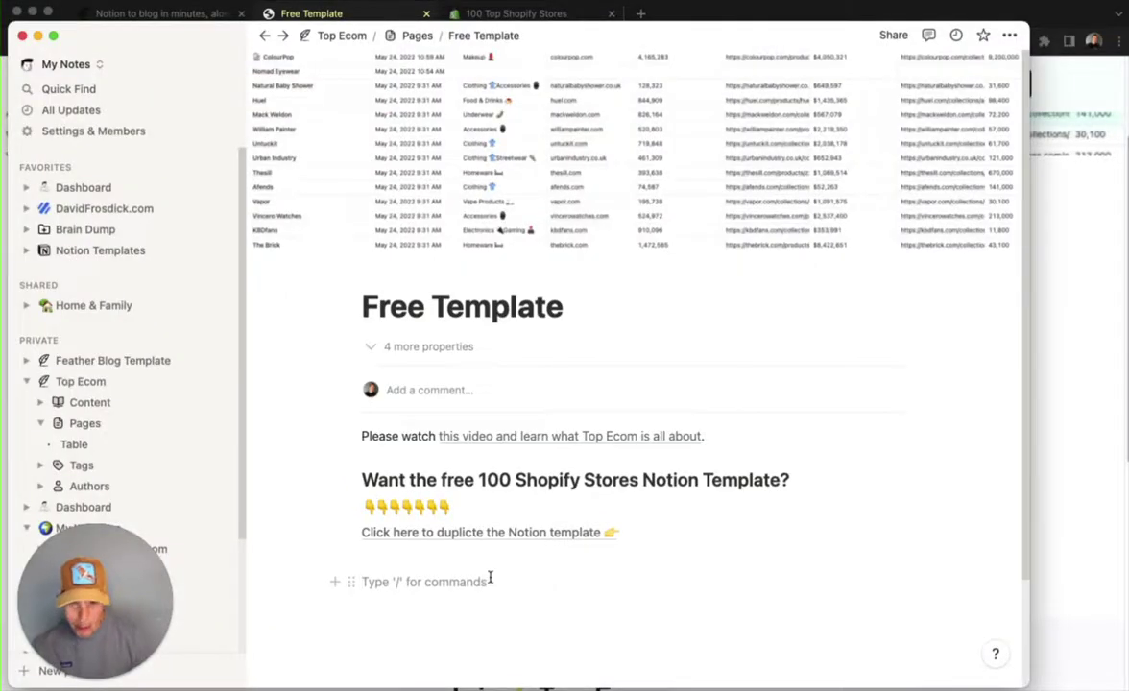
text(https://frosdick.notion.site/100-Top-Shopify-Stores-e79d46840fcf4213a4b586e4260c8a09)
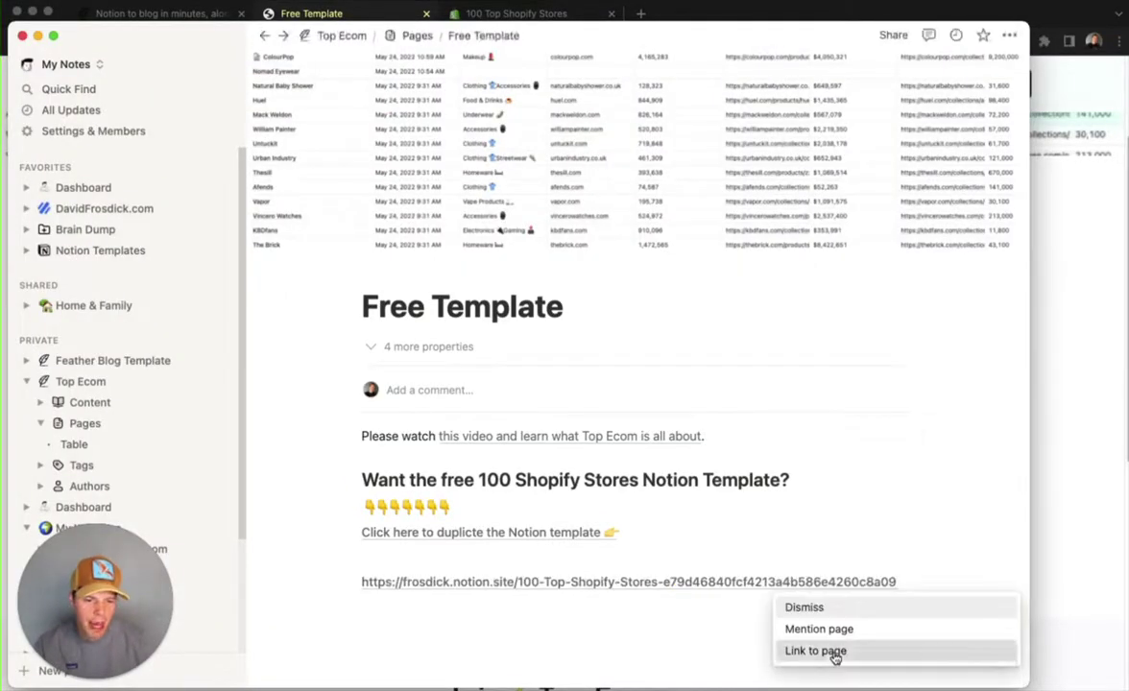
click(816, 651)
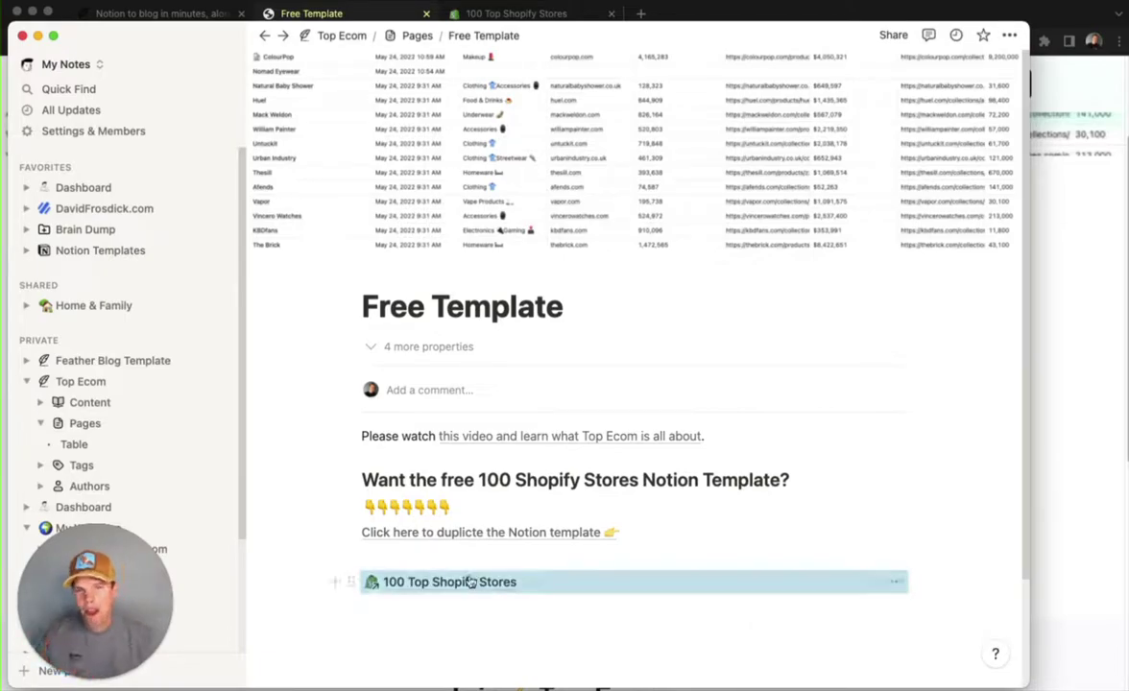
click(353, 582)
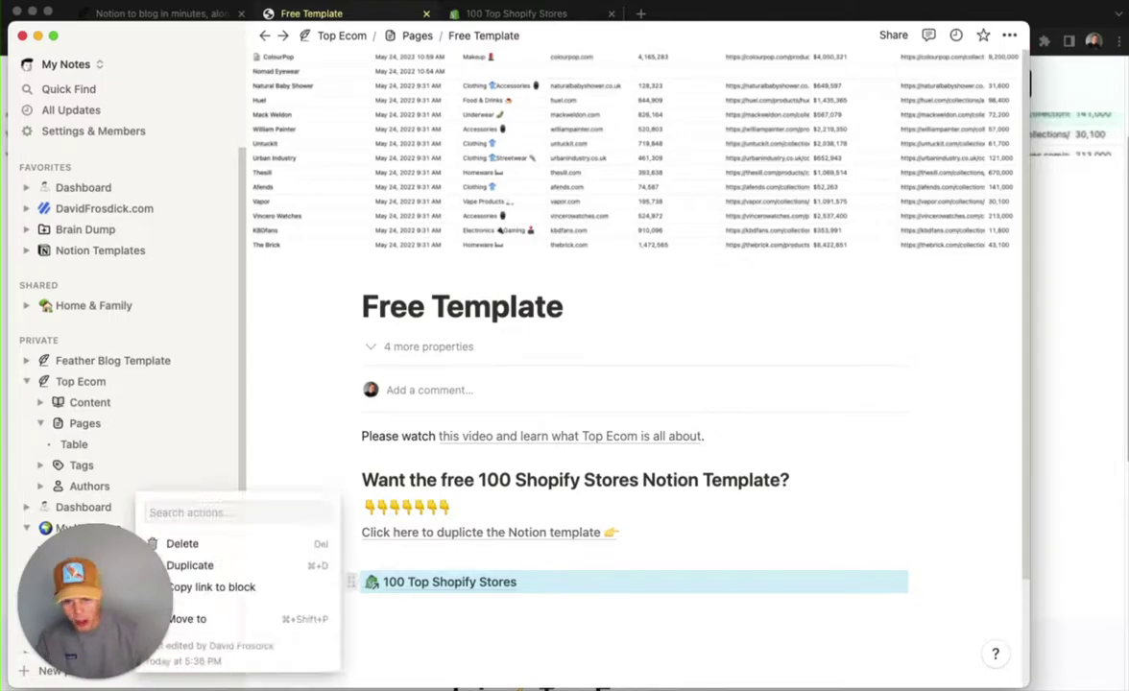
- Replace the page-link block with the word 'Link', hyperlink it to the pasted template URL, and remove the empty line
key(Delete)
text(Link)
double_click(366, 580)
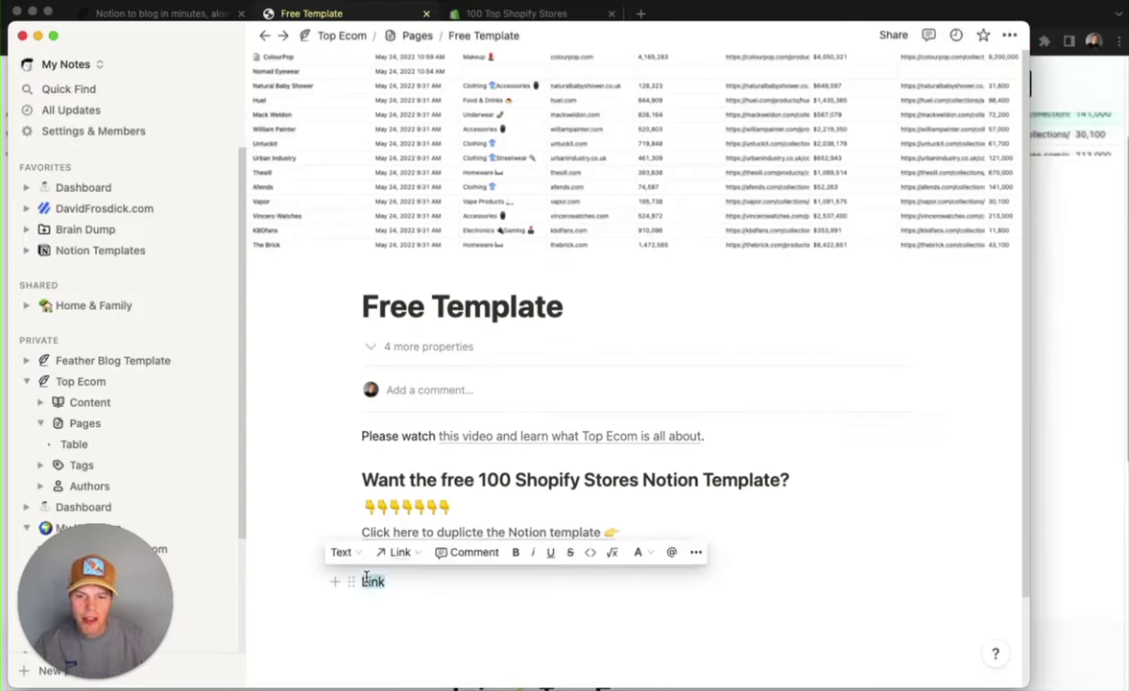
click(397, 552)
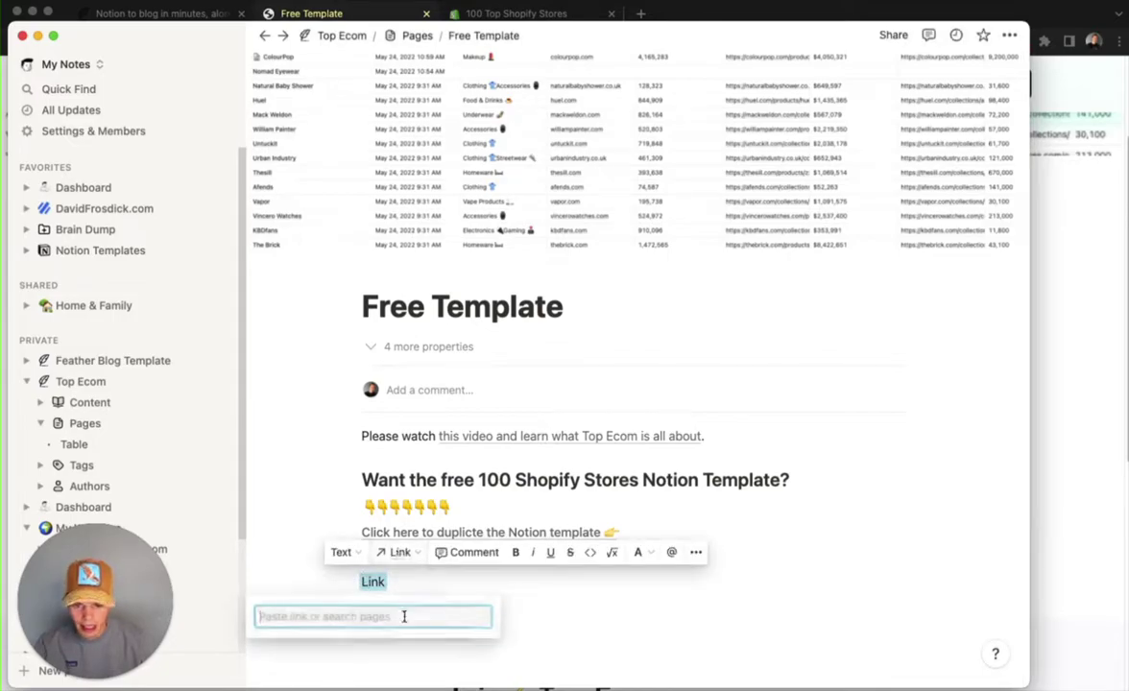
key(super+v)
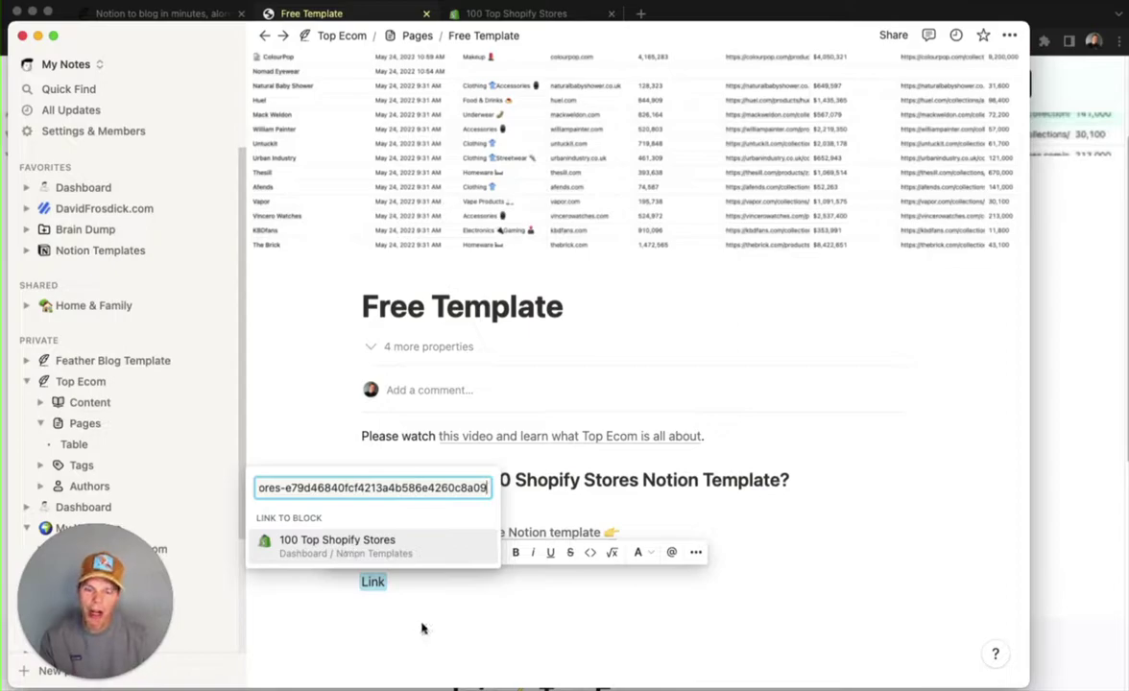
key(Return)
click(461, 606)
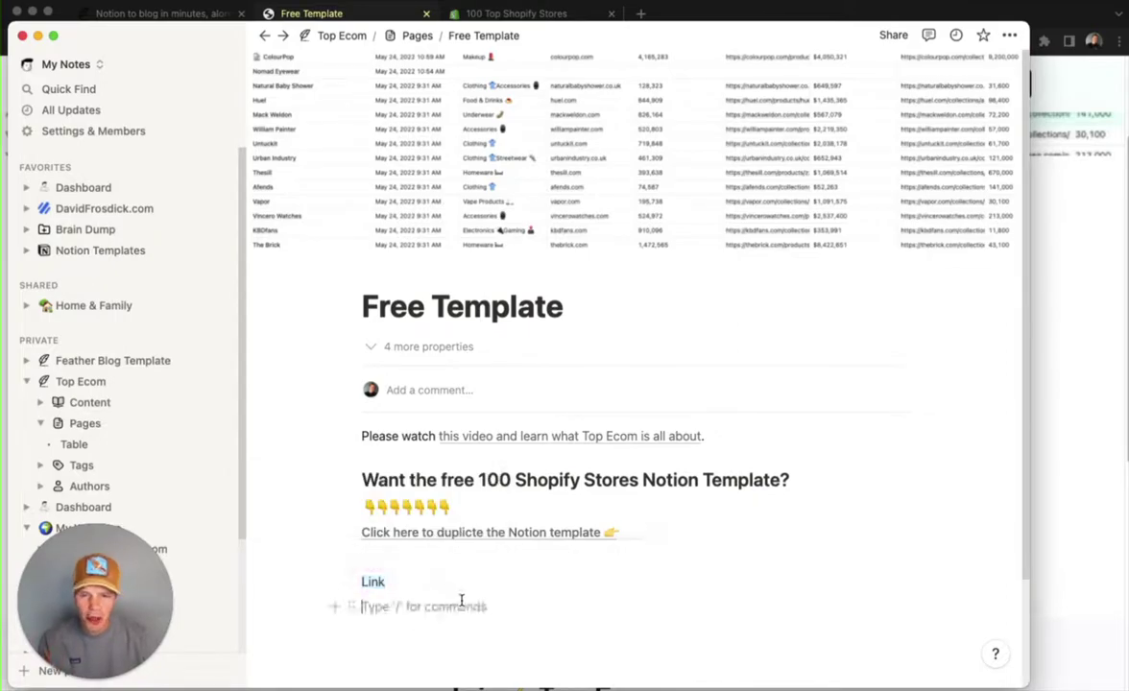
key(BackSpace)
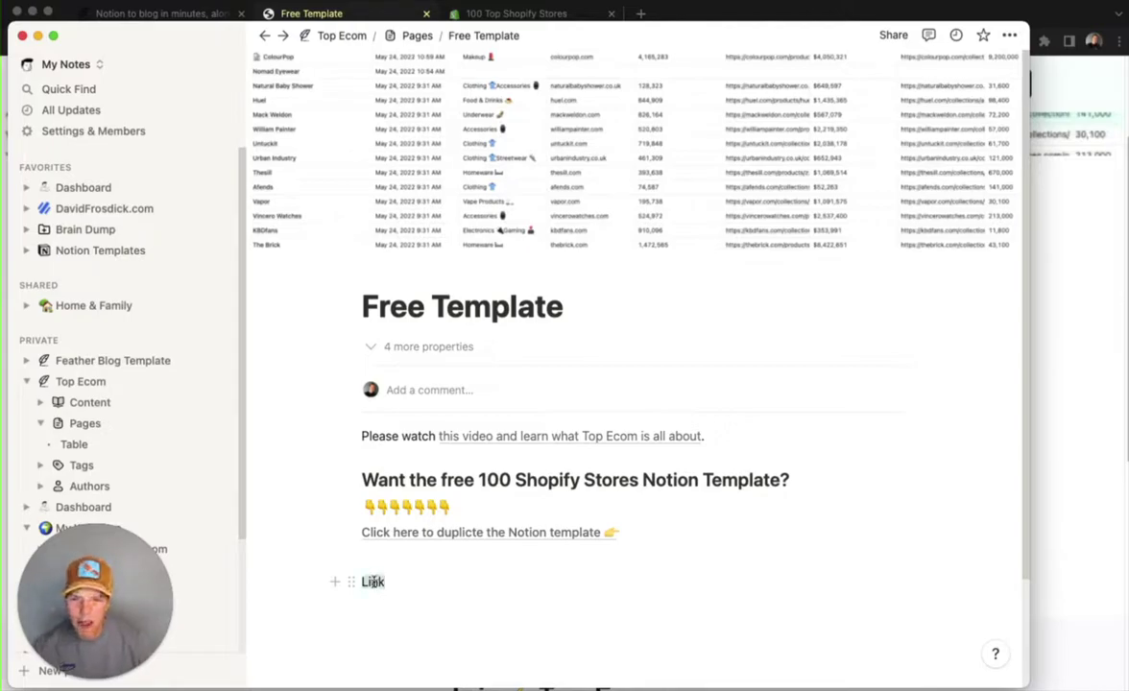
- Re-link the word 'Link' to the pasted template URL using the 'Link to URL' option
double_click(374, 583)
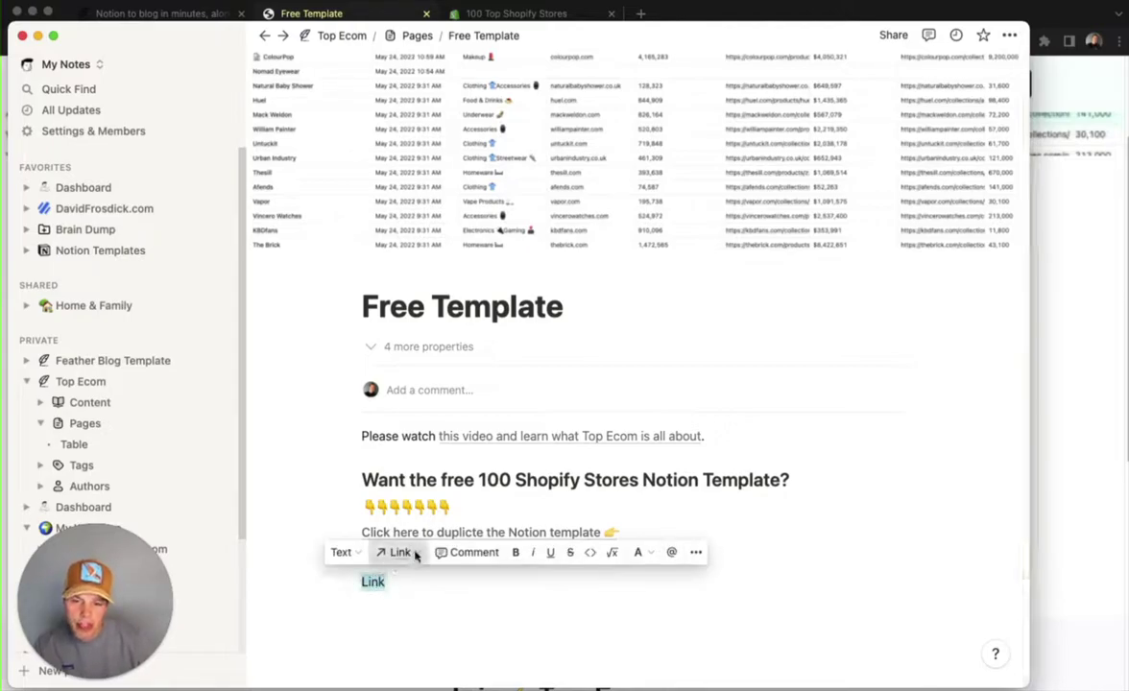
click(402, 552)
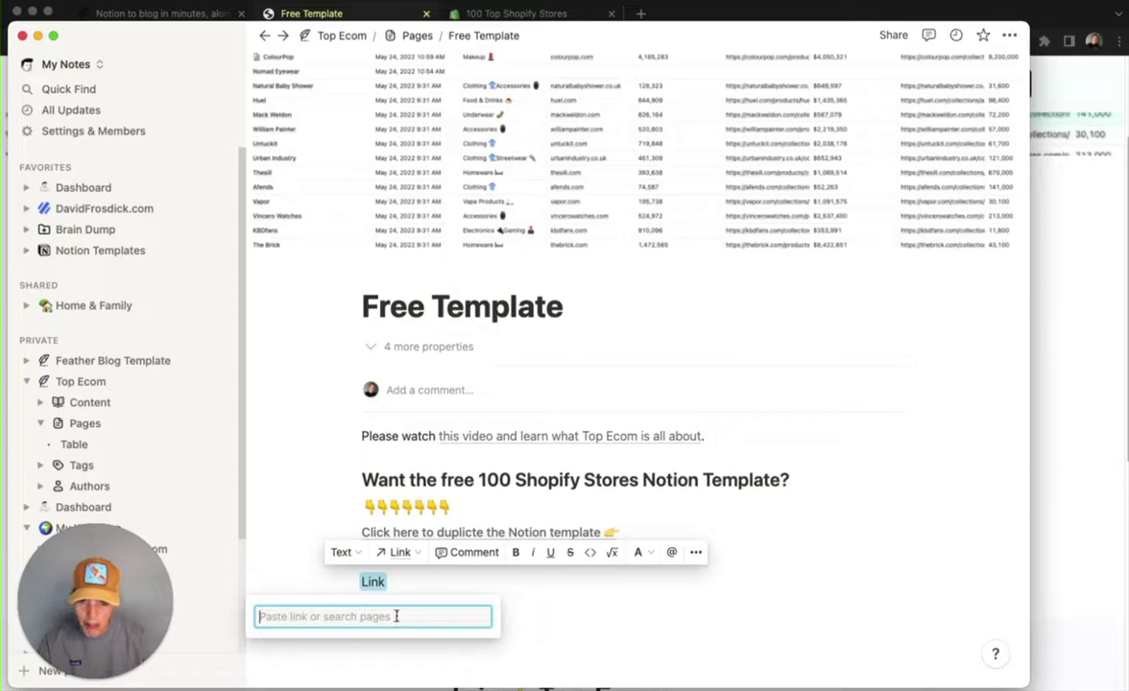
key(super+v)
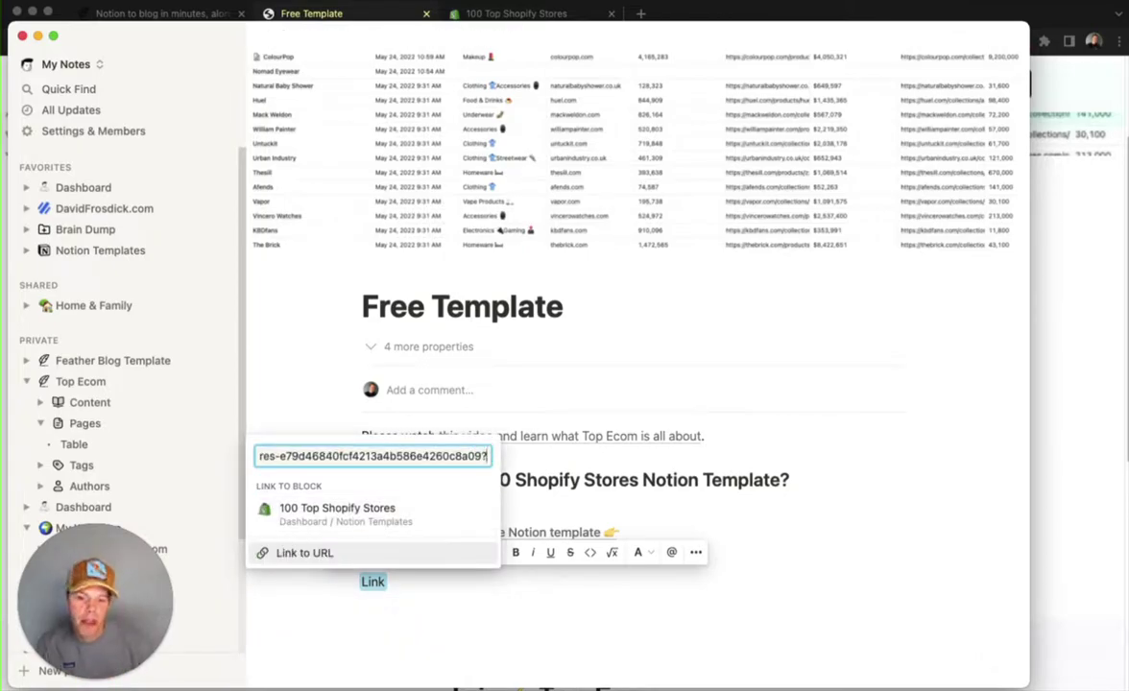
click(305, 554)
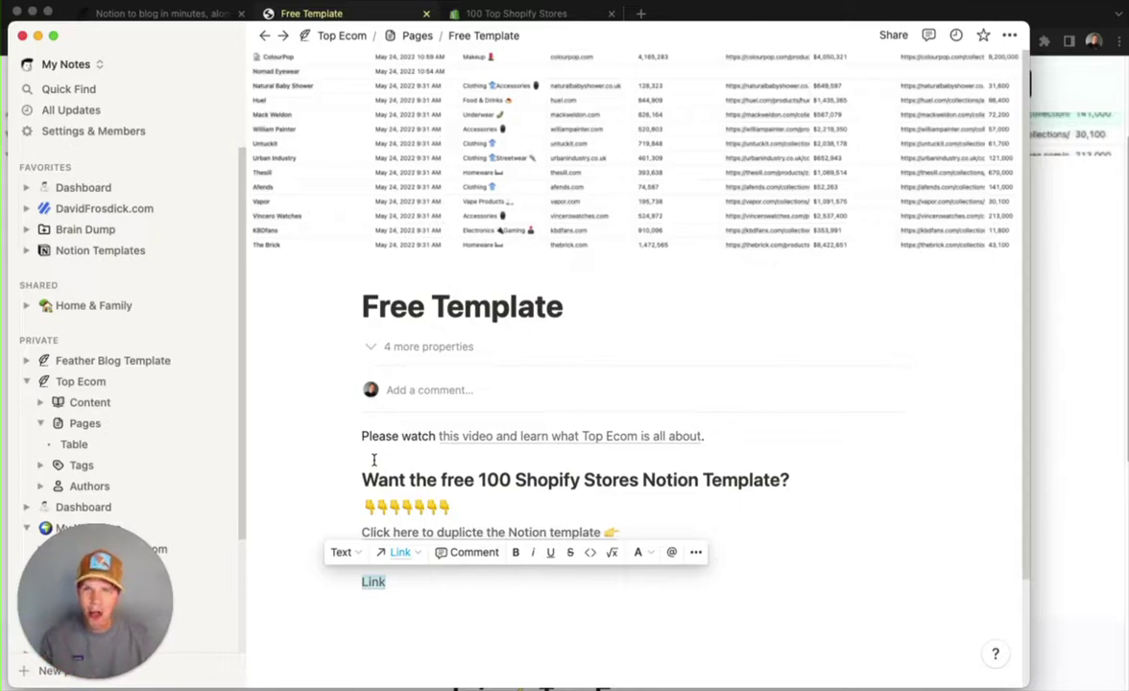
- Deselect the linked word and bring the published Top Ecom Free Template page in Chrome forward
click(372, 609)
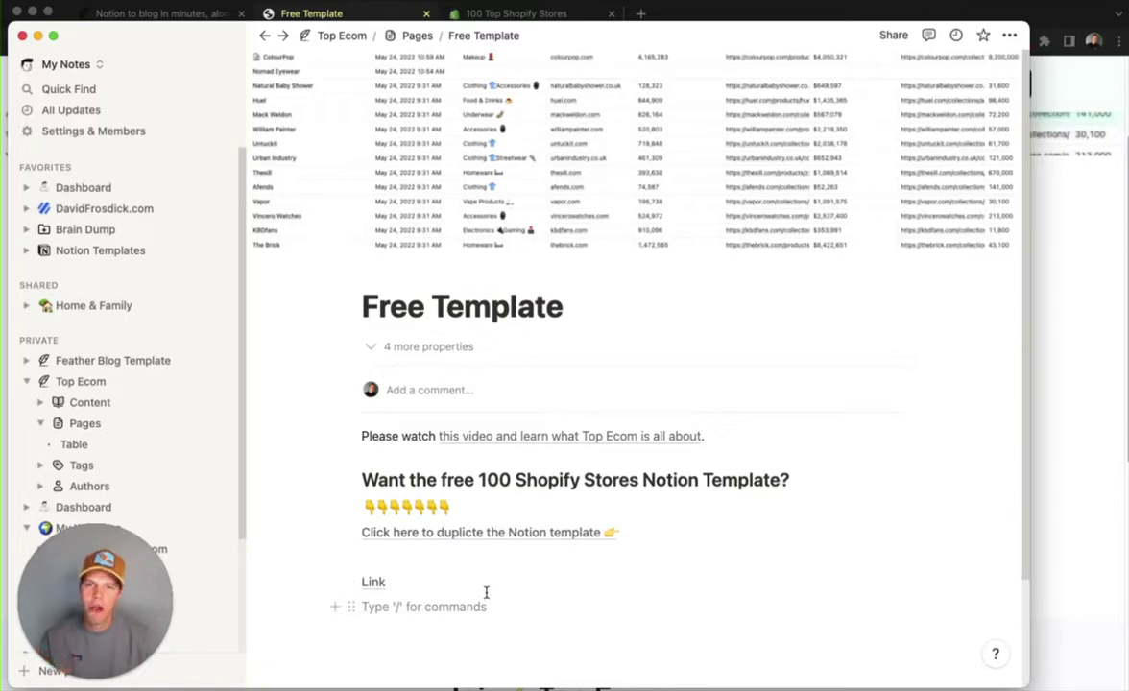
click(1062, 392)
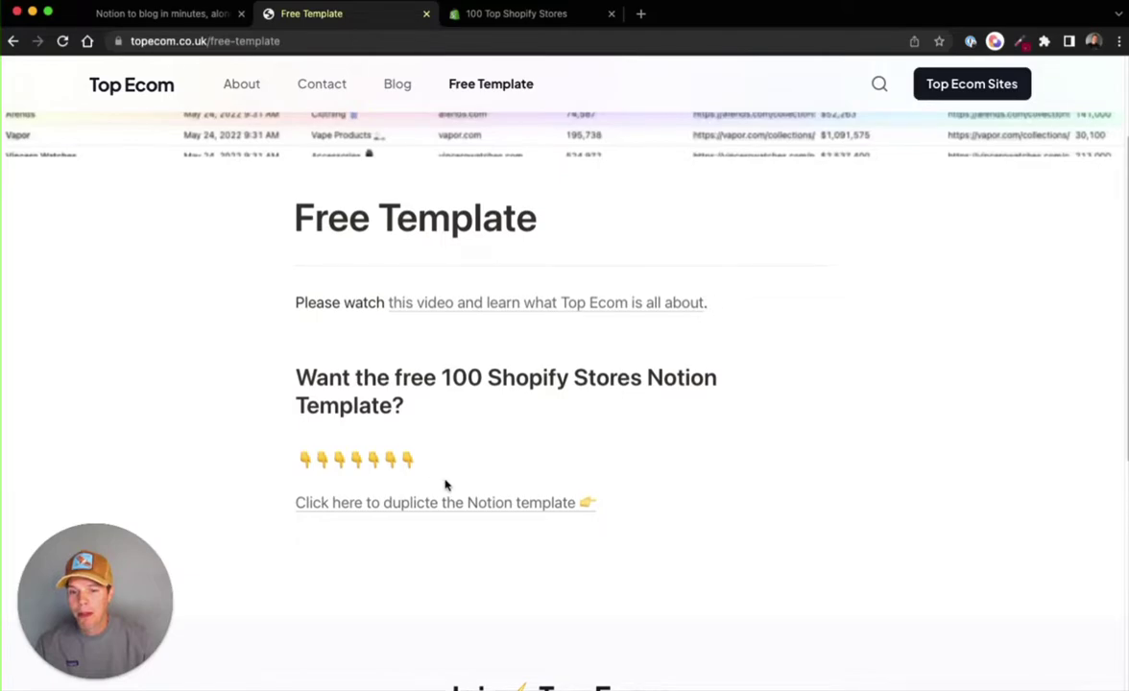
- Switch to the Chrome tab showing the 100 Top Shopify Stores Notion template
key(ctrl+Tab)
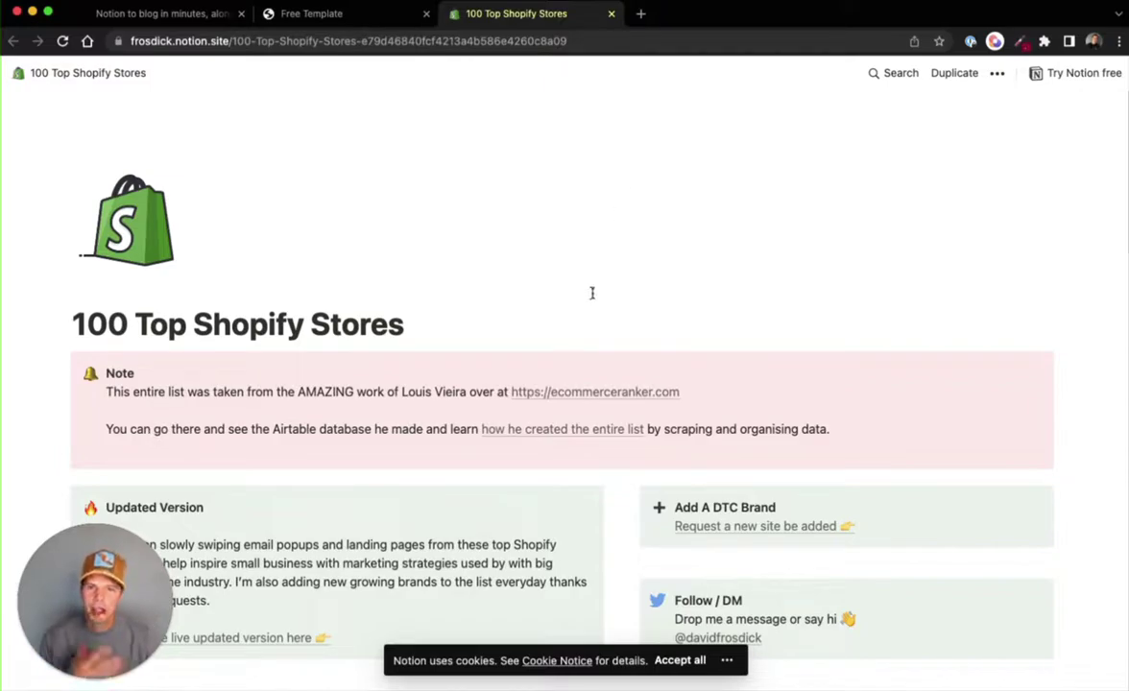
- Return to the Top Ecom Free Template tab in Chrome
click(368, 15)
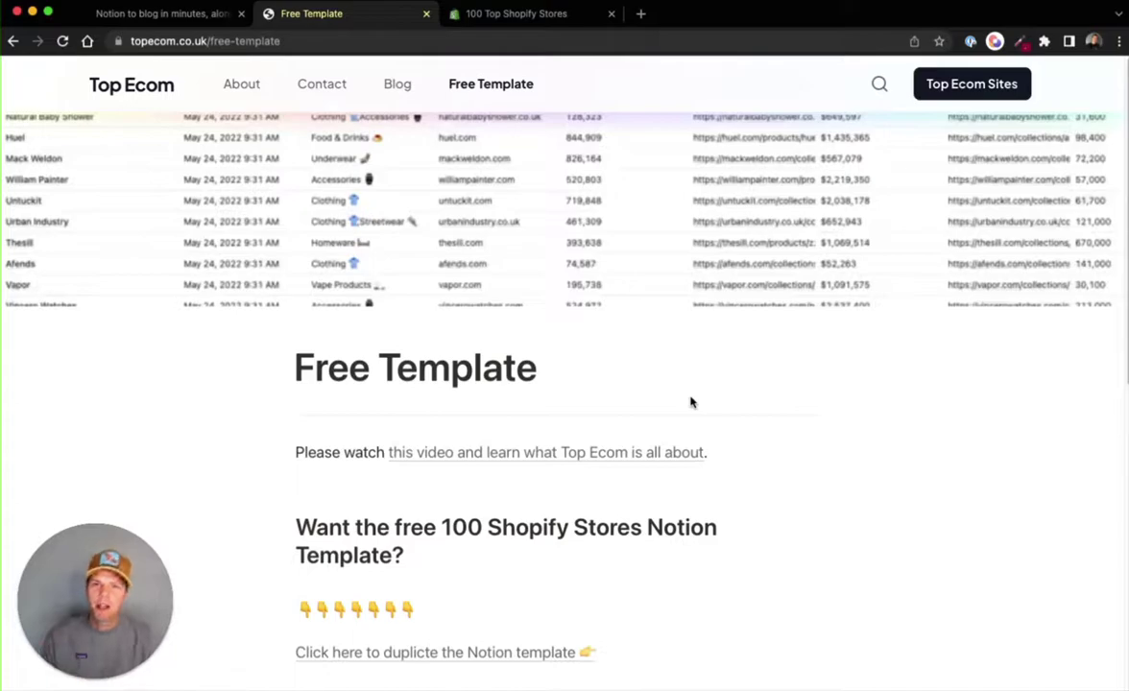